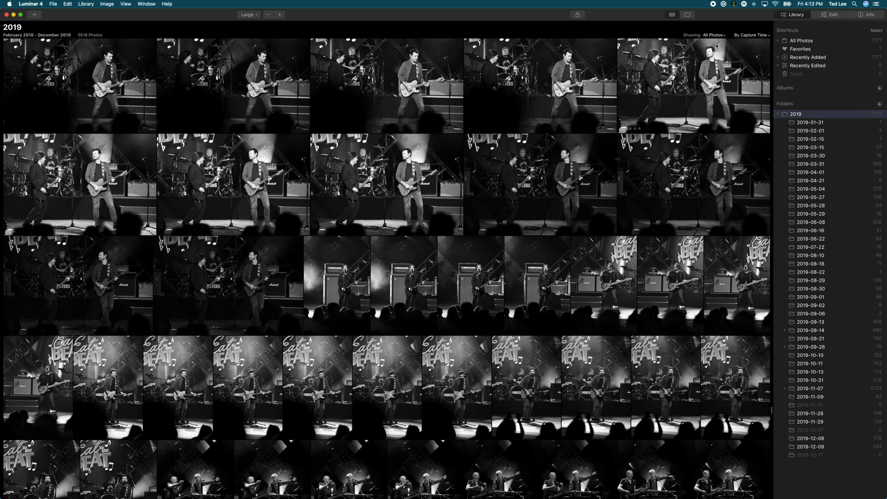
click(718, 36)
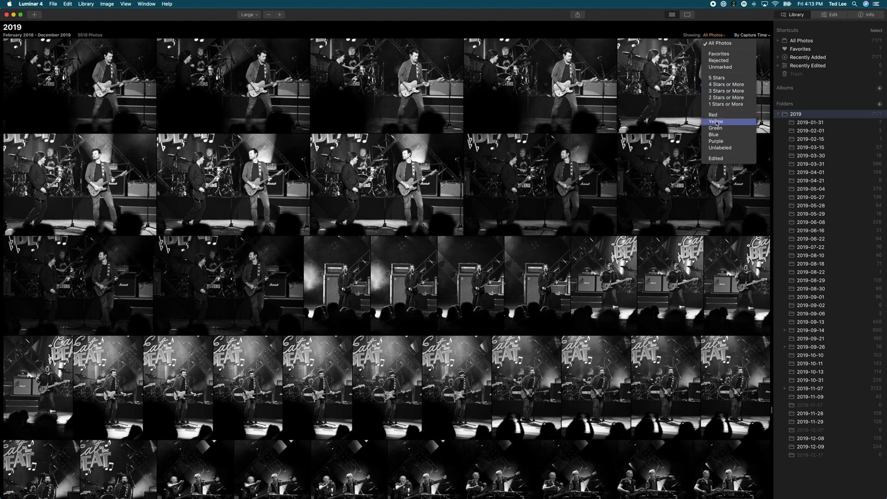
click(707, 32)
click(767, 35)
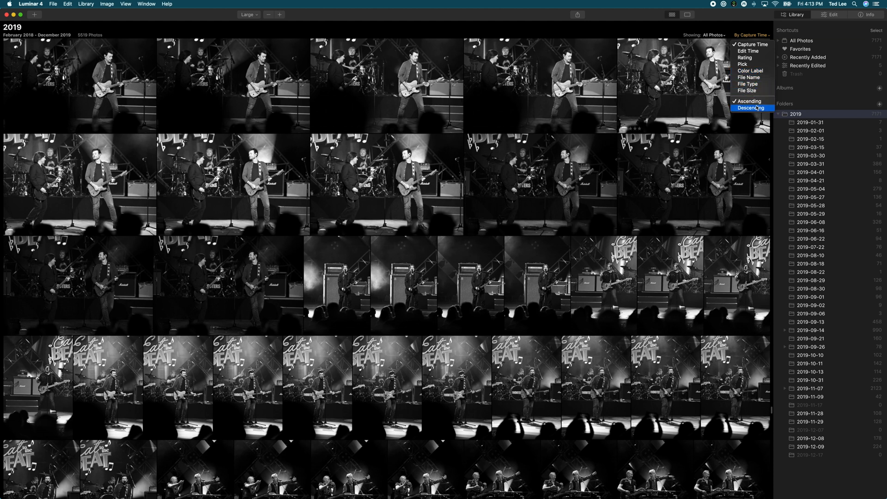
click(740, 21)
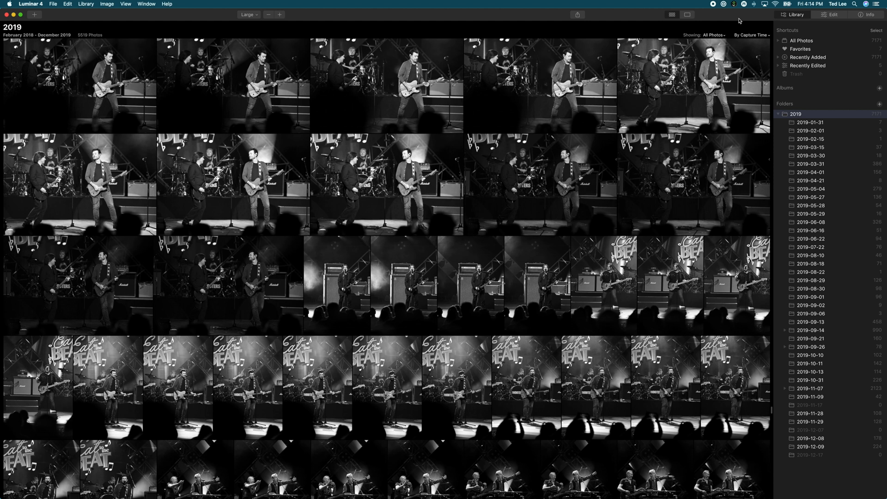
Filter the 2019 folder to show only favorites and open the night highway and skyline photo for editing
click(714, 36)
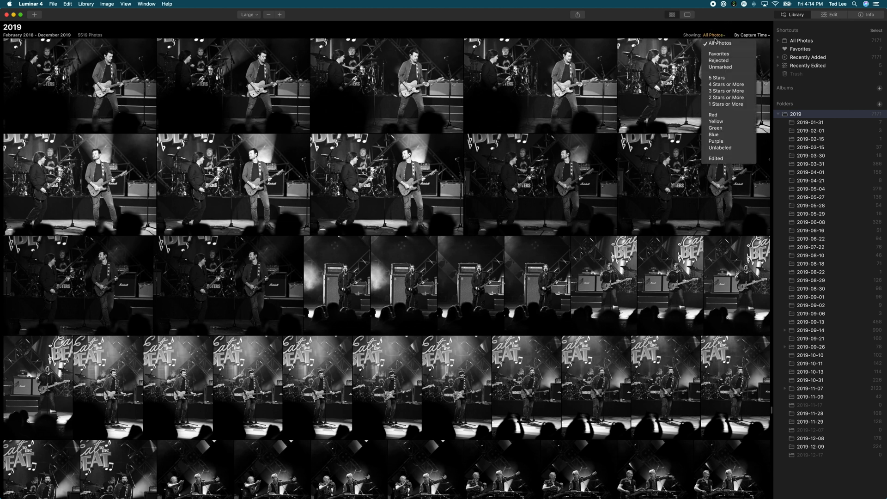
click(716, 54)
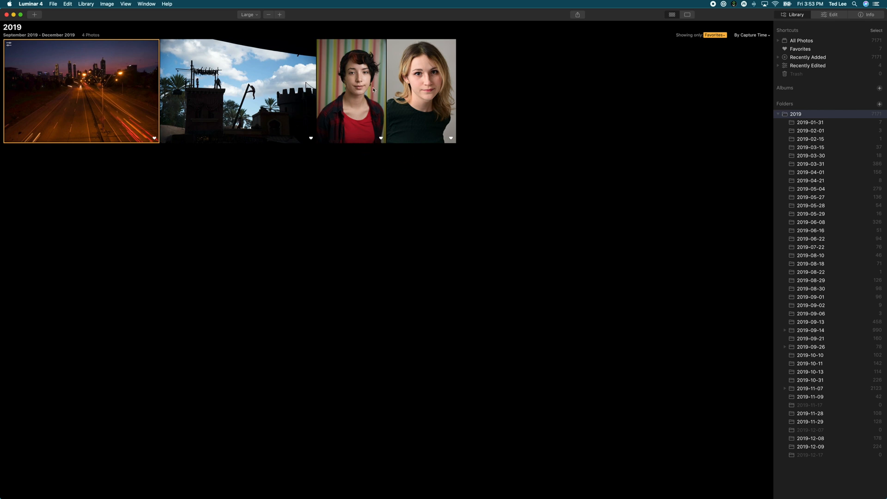
double_click(112, 77)
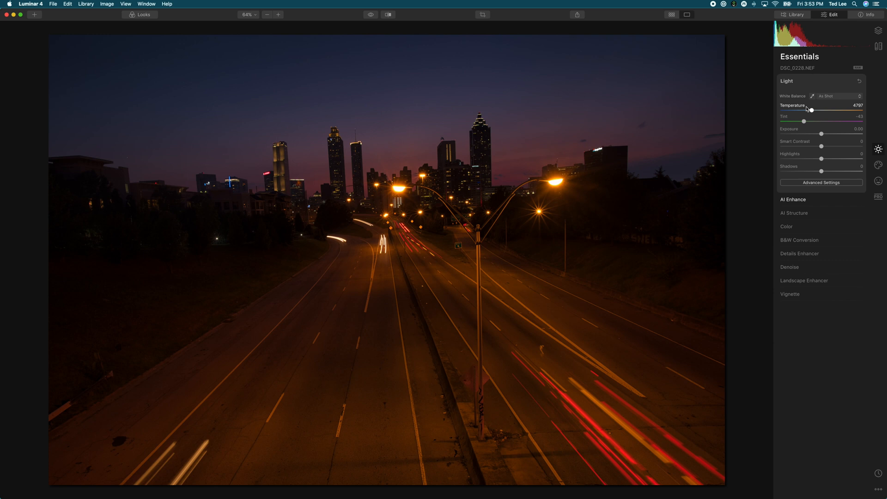
Reset all adjustments on the night highway and skyline photo
double_click(564, 35)
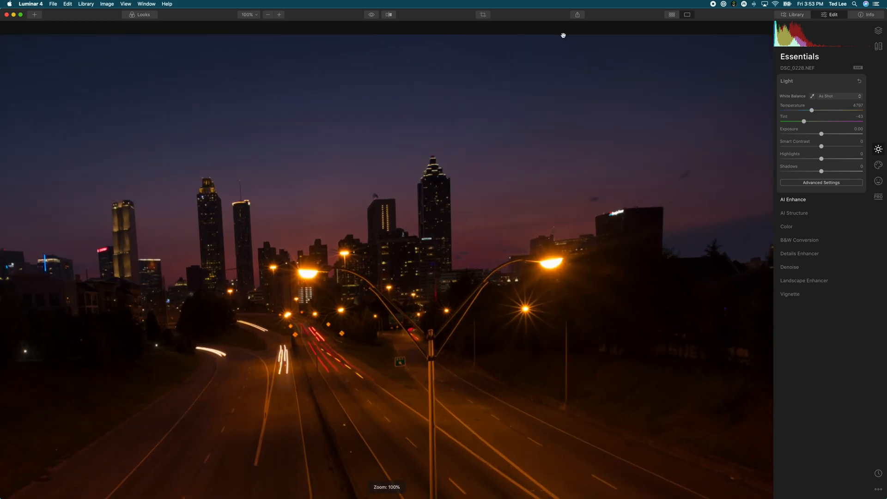
double_click(555, 60)
key(super+shift+r)
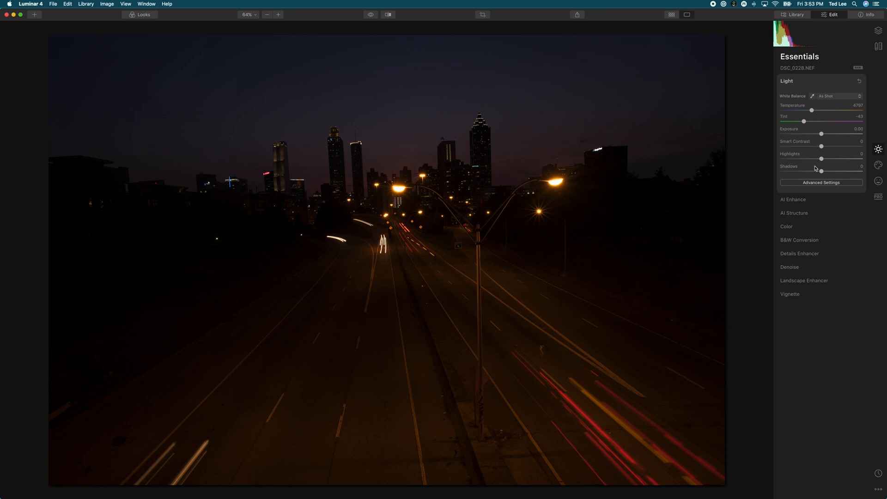
drag(822, 171, 834, 172)
drag(822, 134, 825, 136)
click(807, 214)
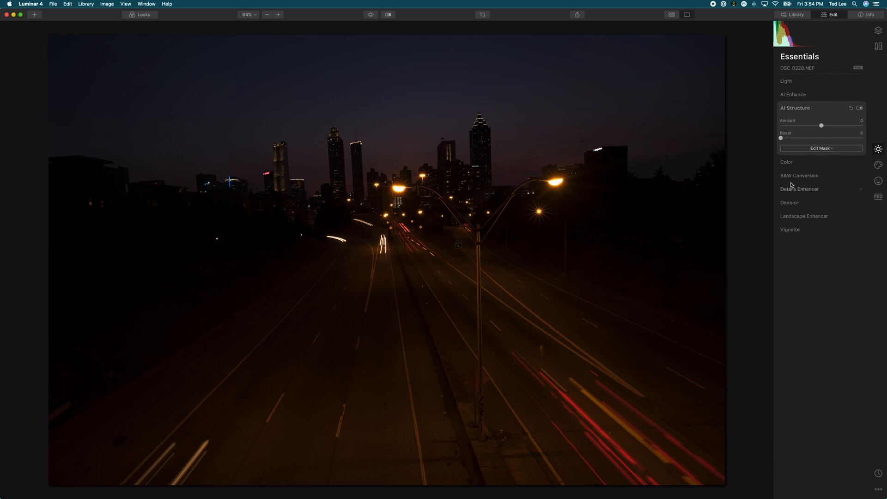
Set AI Accent to 60 for the night highway photo in AI Enhance and return to the library
click(788, 96)
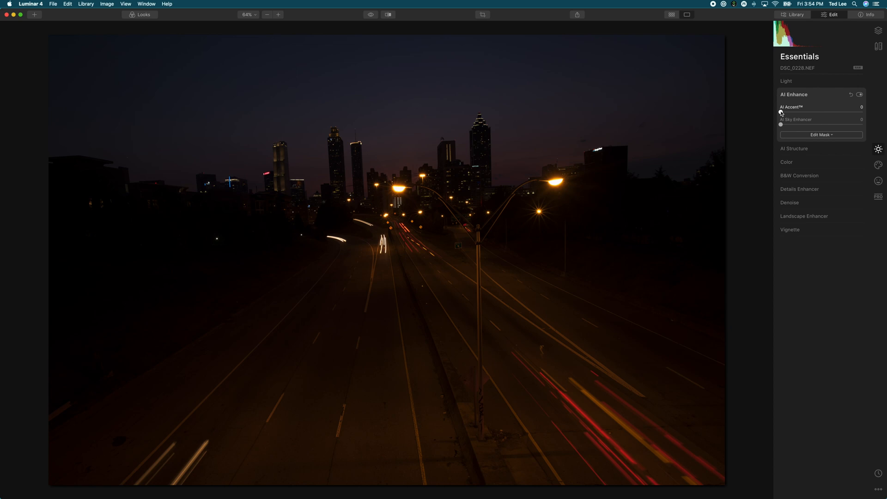
drag(780, 113, 832, 113)
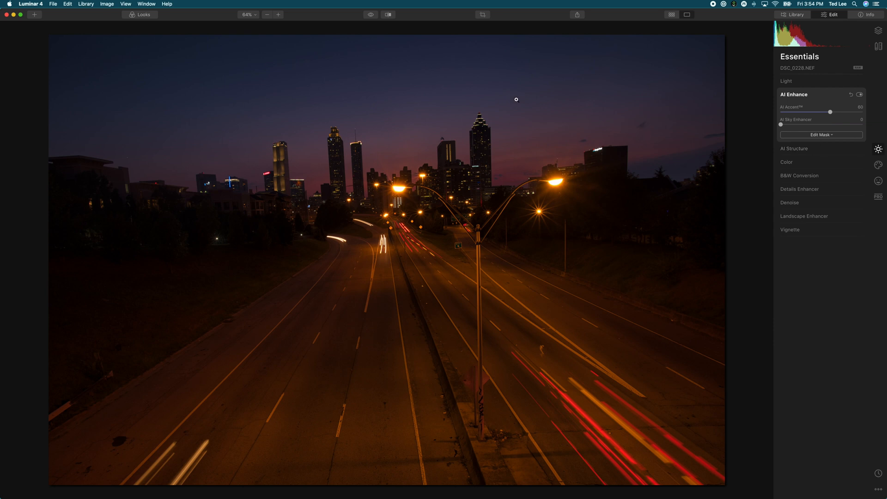
key(g)
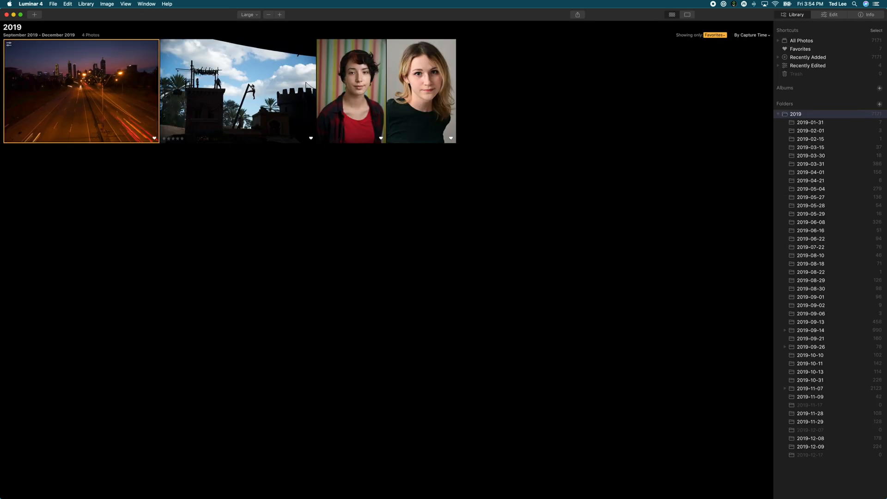
Open the photo of the figure hanging from a pole and crop its upper edge with the aspect ratio unlocked
double_click(262, 84)
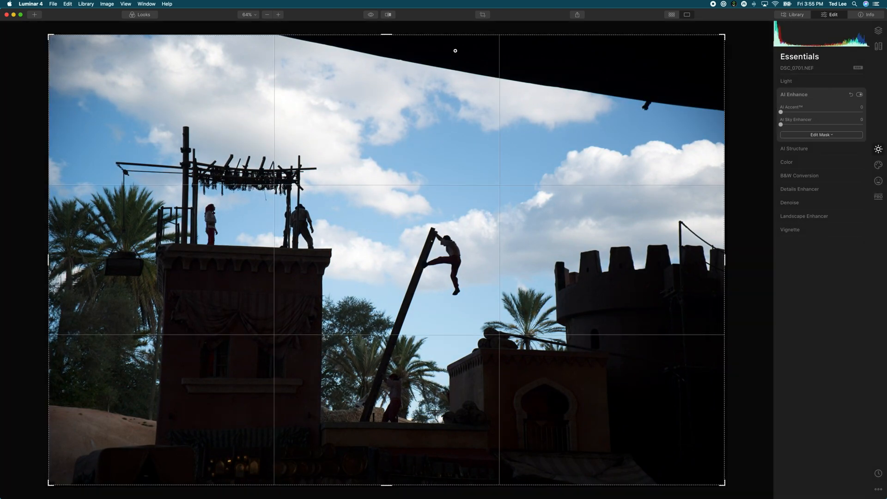
key(c)
click(107, 25)
drag(449, 35, 447, 74)
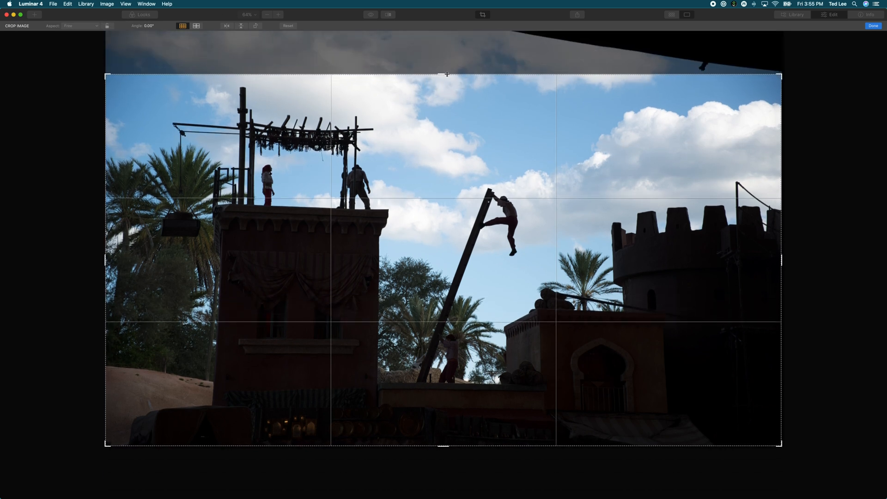
key(Return)
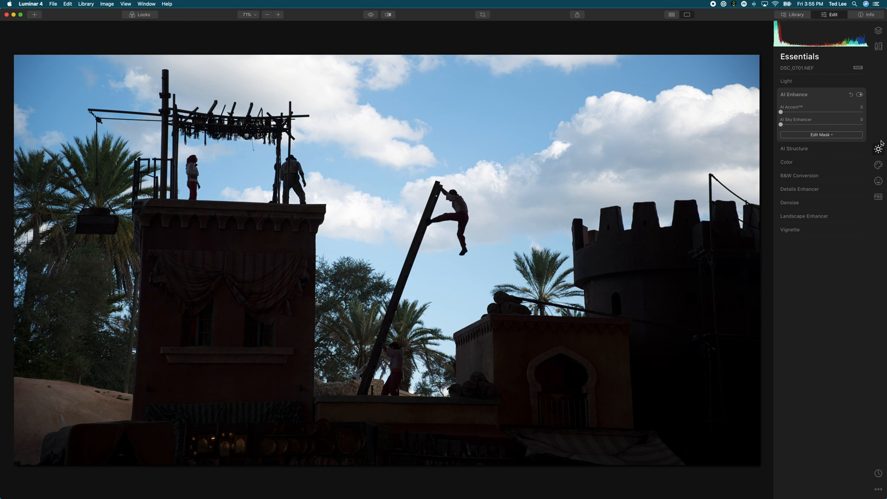
Apply AI Sky Replacement to the cropped photo using the Dramatic Sunset 1 sky
click(879, 165)
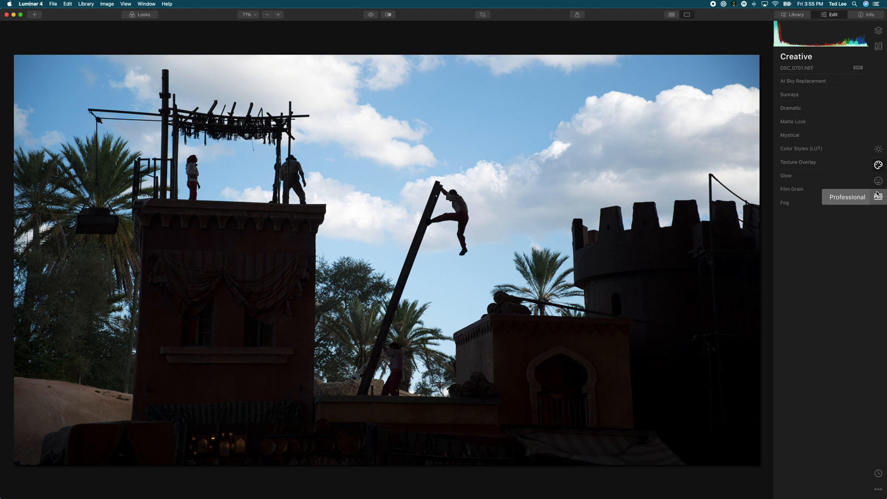
click(814, 83)
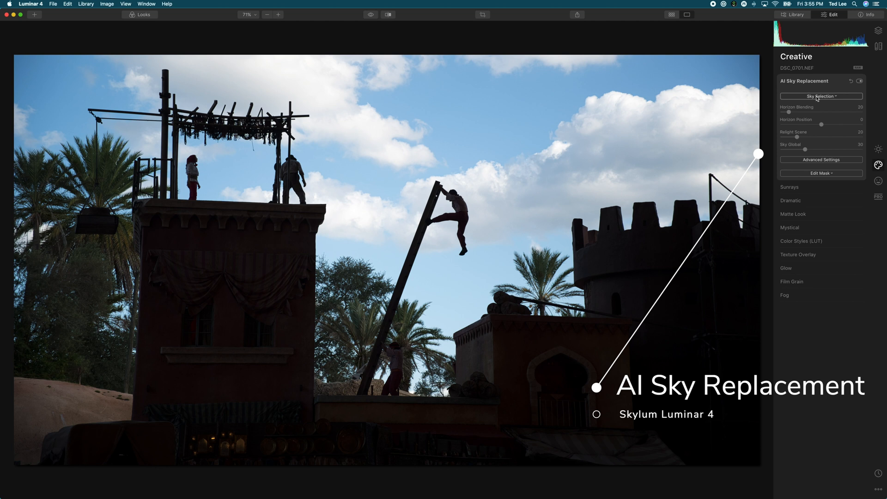
click(817, 97)
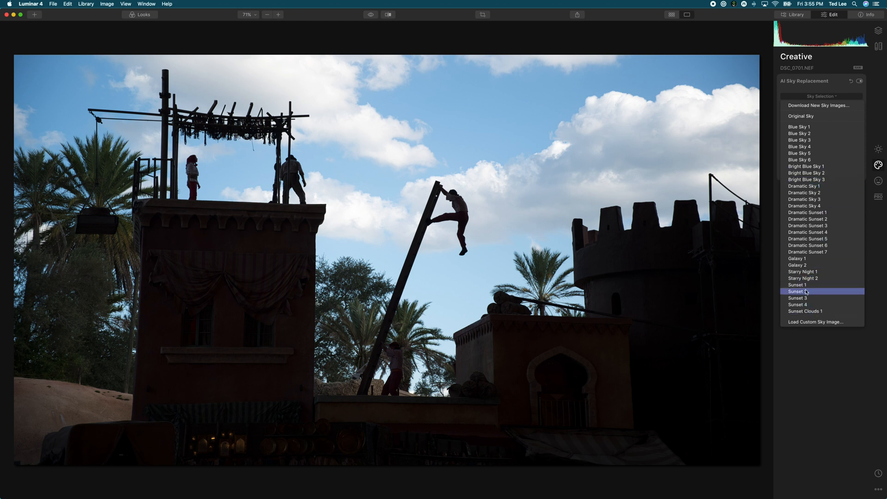
click(809, 213)
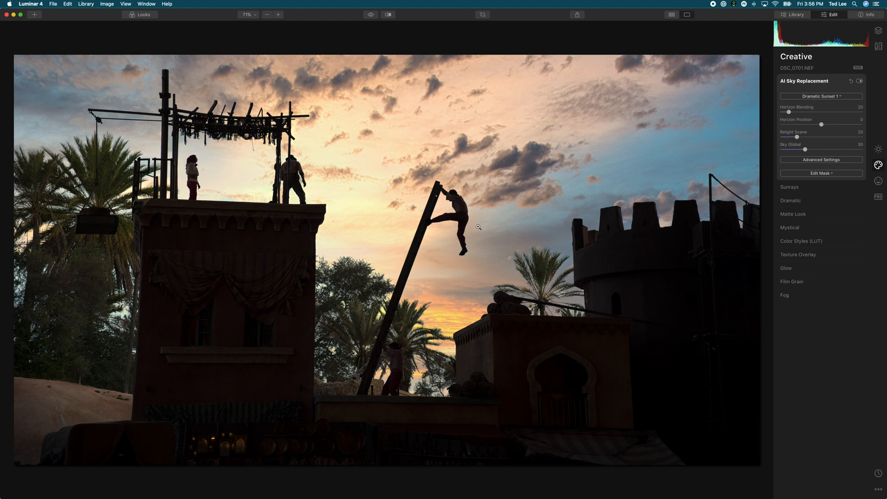
Set the replacement sky's Horizon Blending to 87, Horizon Position to -11 and Relight Scene to 31
click(789, 113)
drag(790, 114, 834, 112)
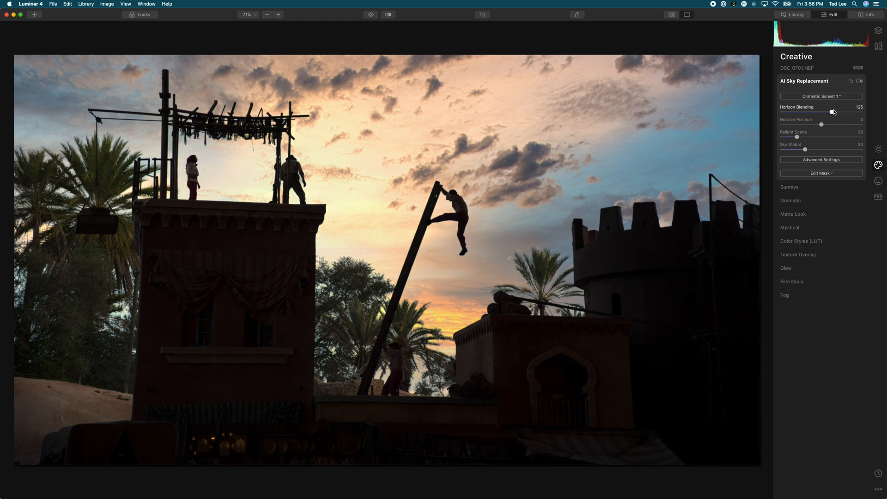
drag(834, 111, 817, 113)
drag(823, 125, 866, 137)
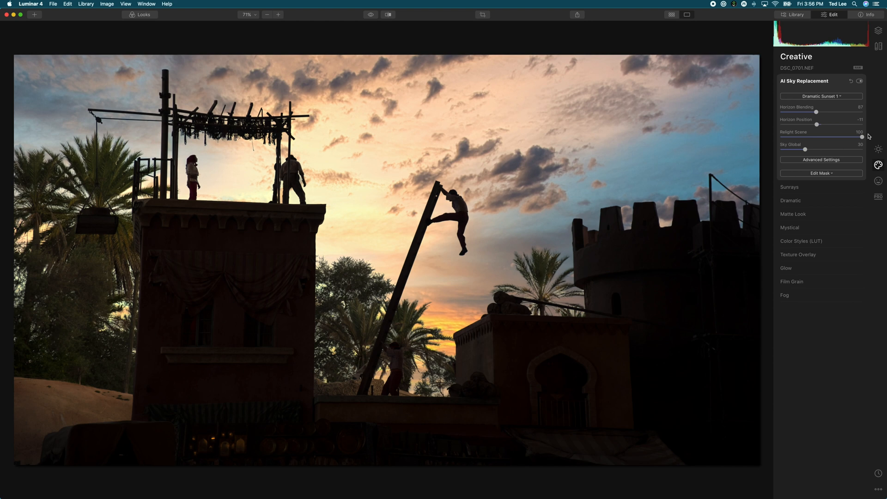
drag(862, 137, 807, 137)
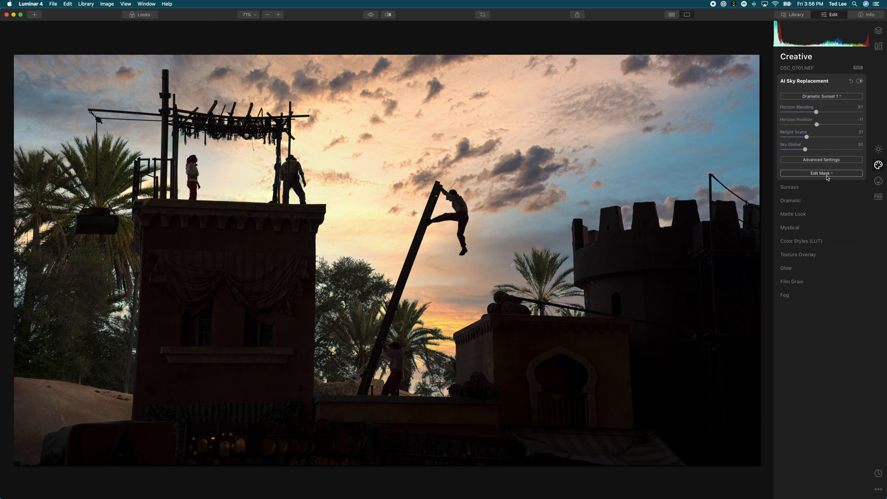
Try Blue Sky 1 as the replacement sky and settle on Blue Sky 2
click(831, 96)
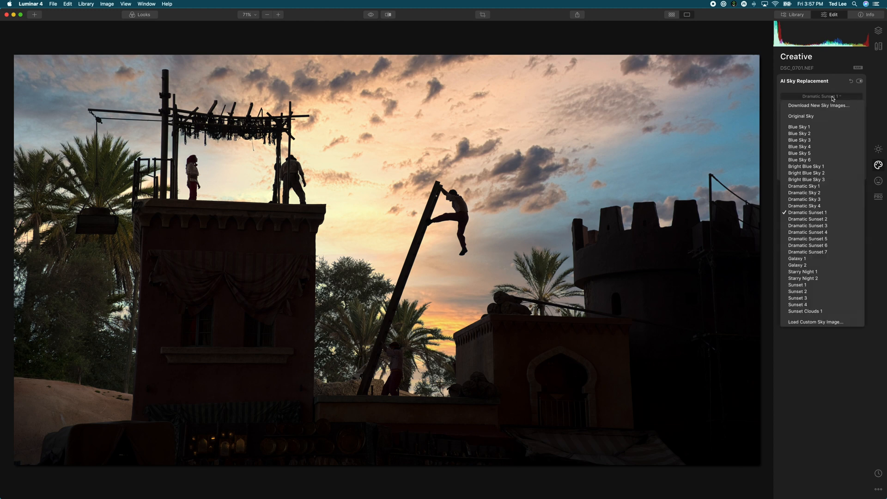
click(814, 124)
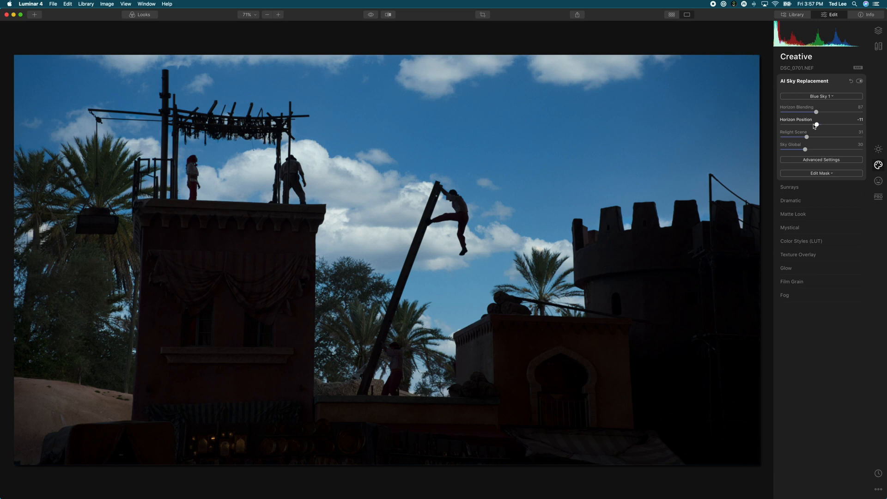
click(831, 96)
click(808, 133)
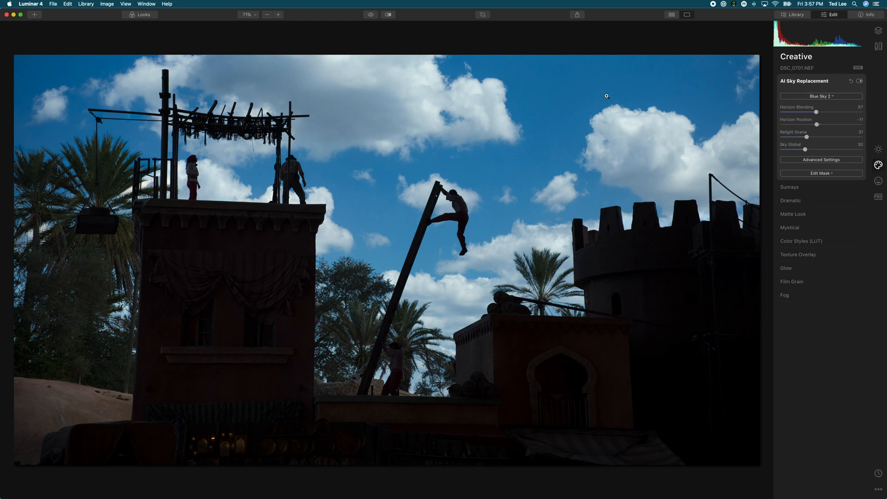
Return to the library and open the portrait with the striped background at 100% zoom on the face
key(g)
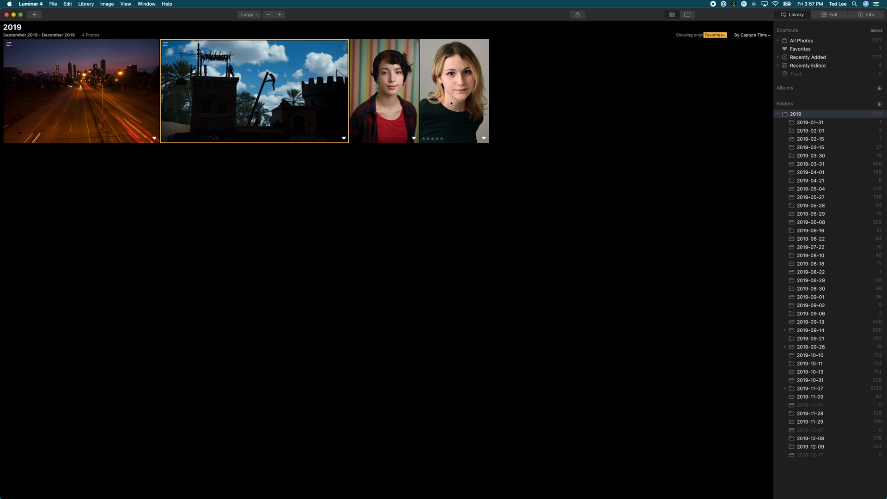
double_click(390, 84)
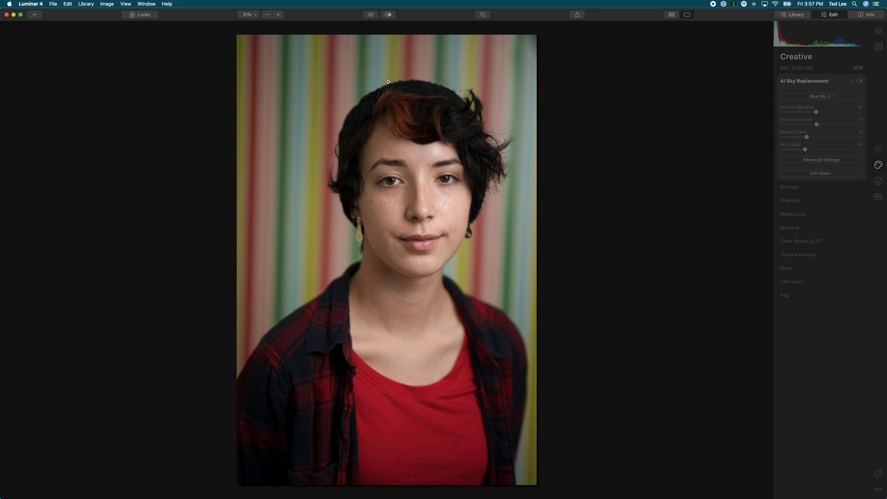
click(430, 155)
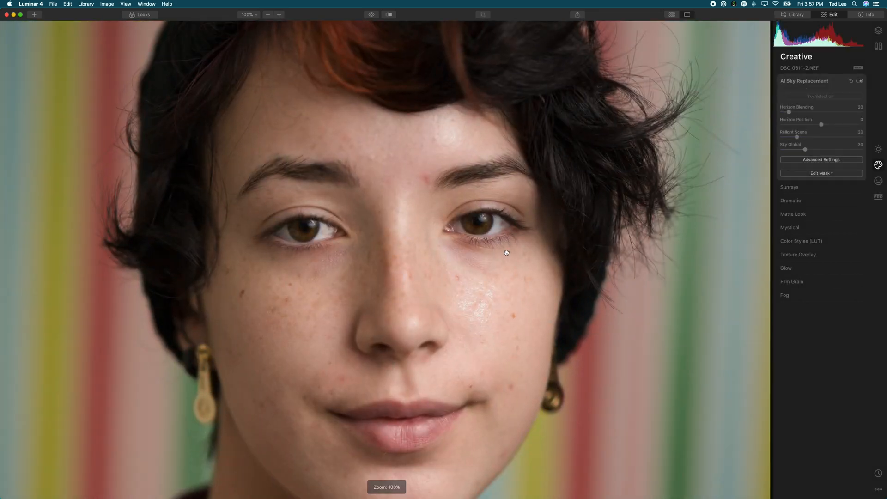
drag(507, 259, 488, 199)
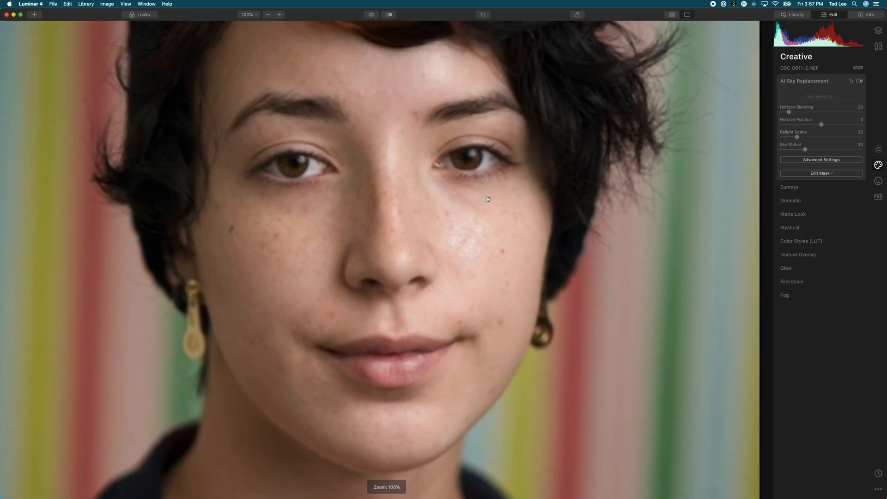
Apply AI Skin Enhancer to the striped-background portrait with the Amount at 100
click(878, 181)
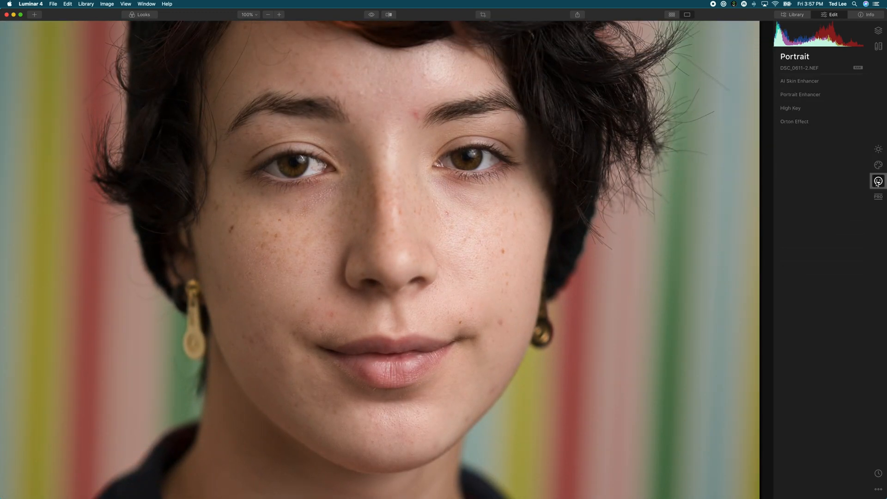
click(803, 85)
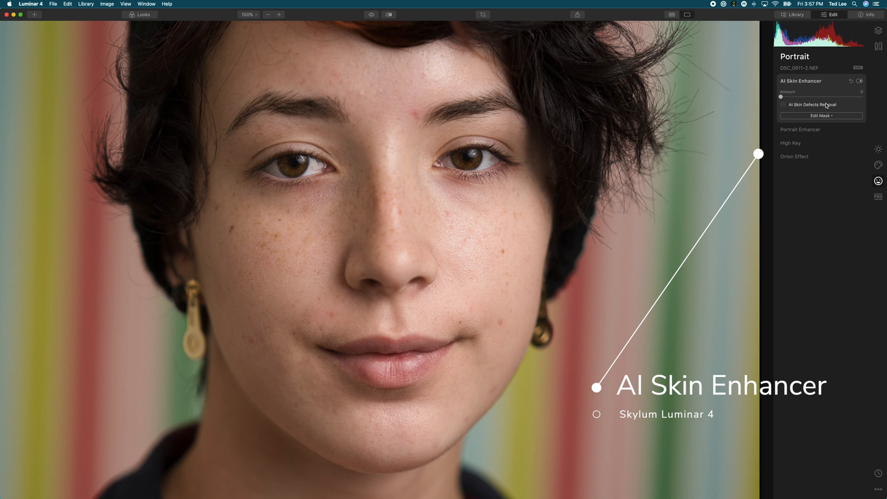
drag(784, 98, 868, 100)
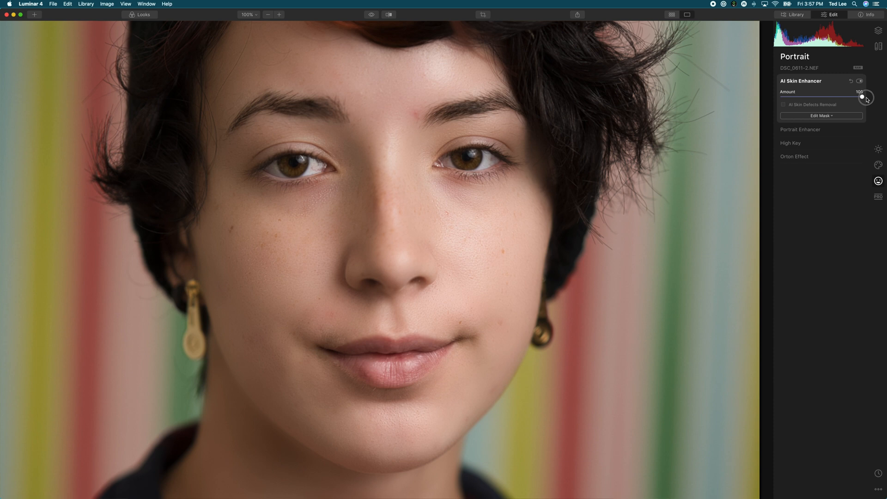
drag(868, 99, 858, 100)
drag(858, 99, 780, 98)
drag(780, 97, 884, 98)
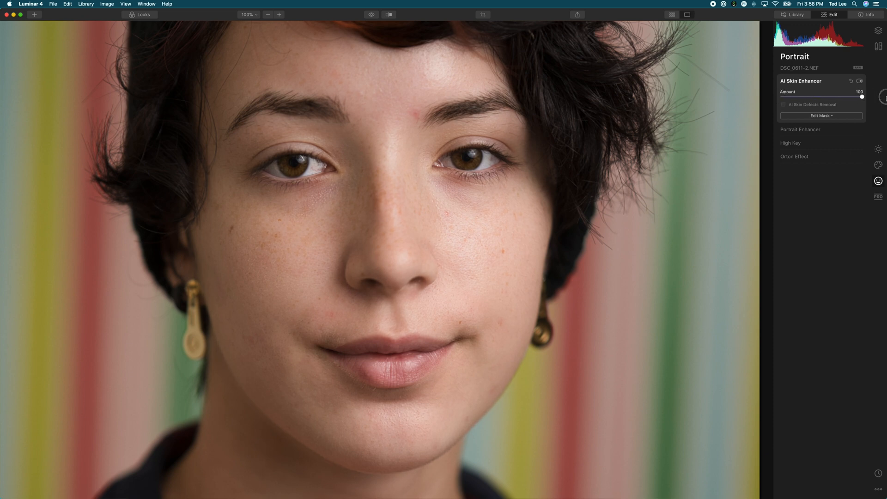
Enable AI Skin Defects Removal for the portrait
click(805, 106)
click(785, 106)
click(785, 106)
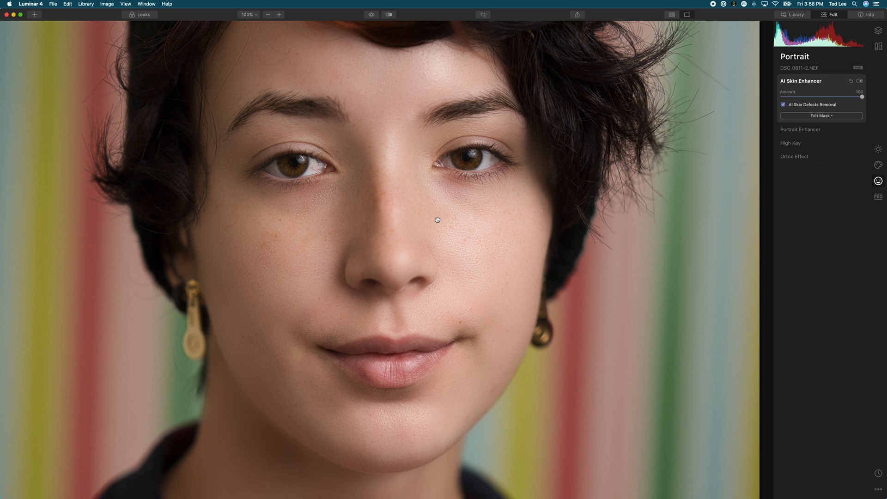
Compare the portrait with AI Skin Enhancer switched off and on, and return to the library
click(860, 82)
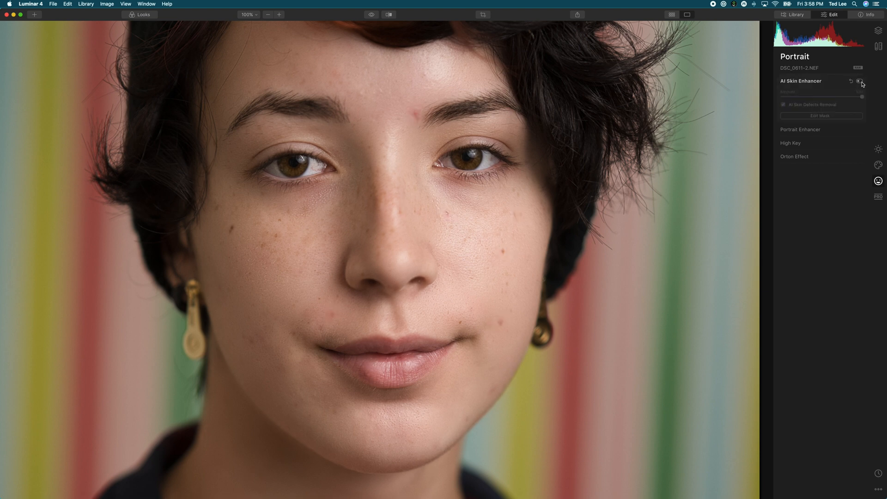
click(860, 82)
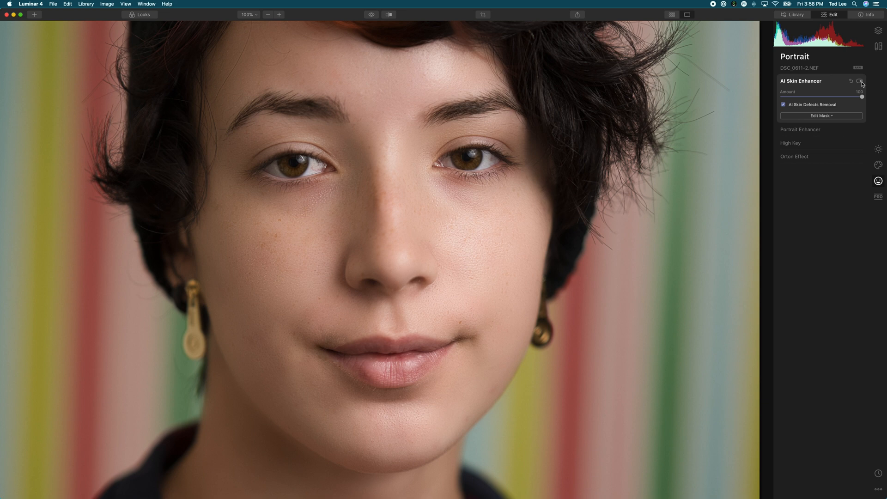
key(g)
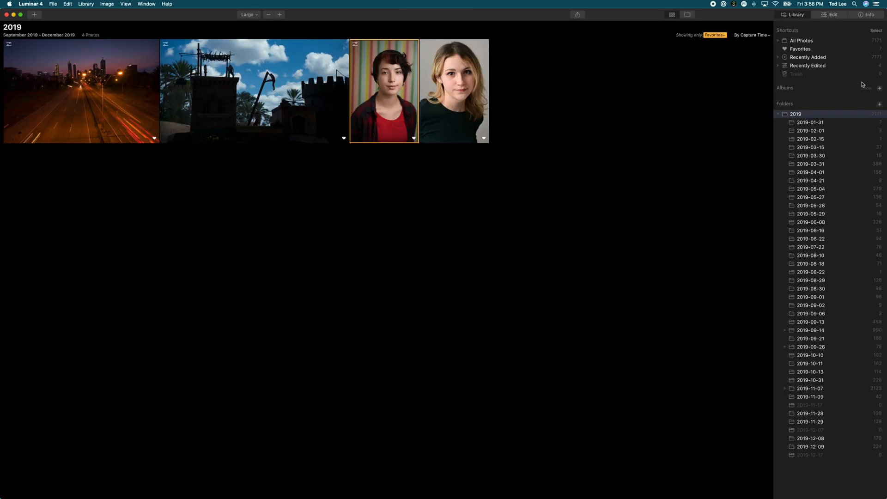
Open the portrait with the plain gray background in Portrait Enhancer and try Face Light at 100, resetting it to 0
double_click(452, 94)
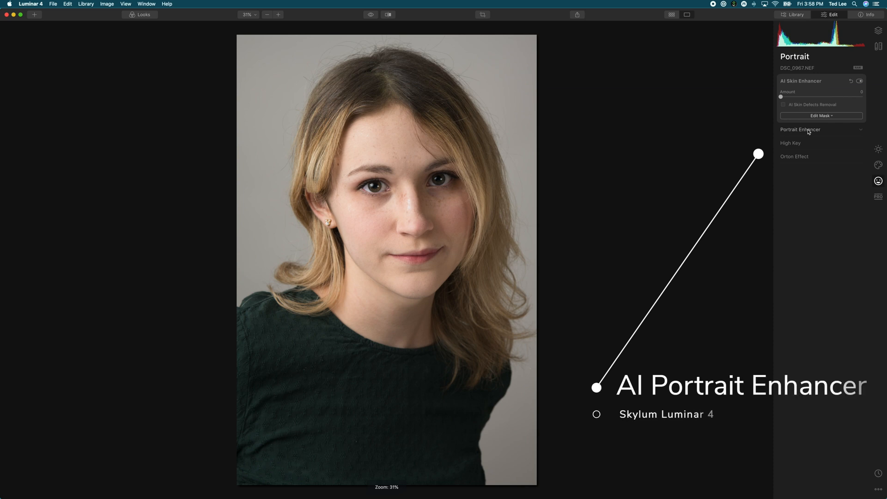
click(809, 129)
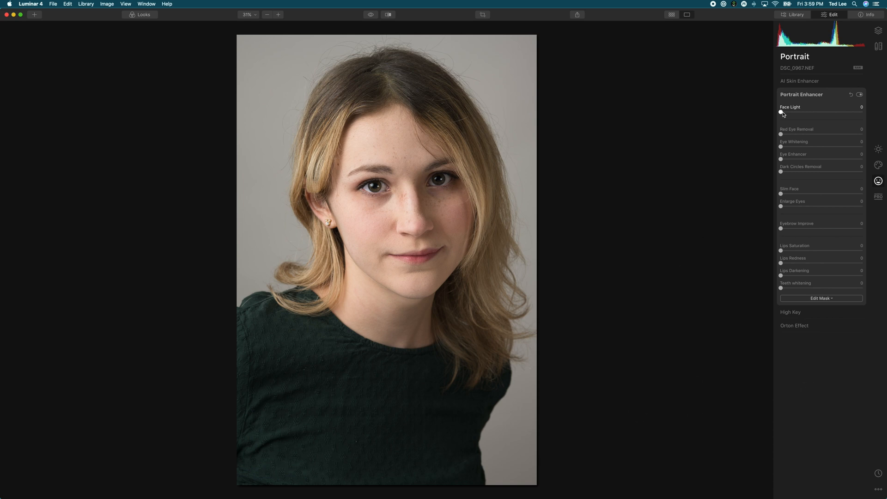
drag(782, 113, 862, 112)
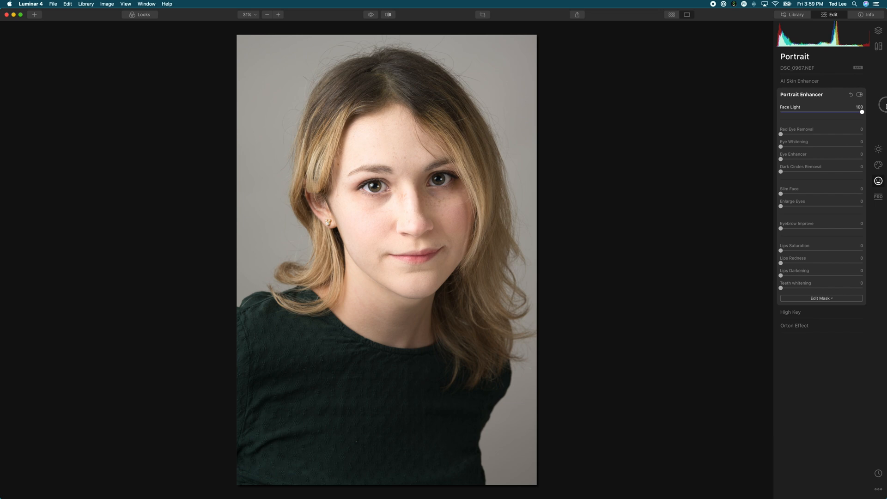
drag(862, 112, 737, 117)
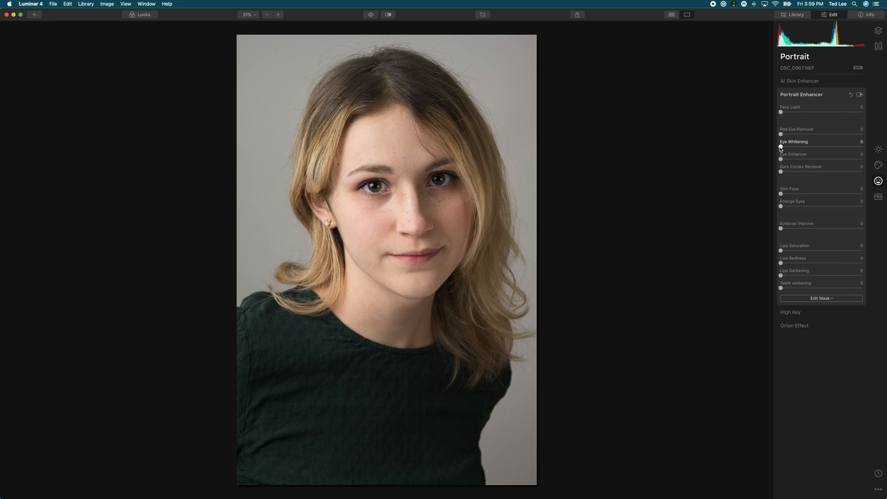
Set Eye Whitening to 68, Eye Enhancer to 81 and Dark Circles Removal to 100 on the gray-background portrait
click(407, 177)
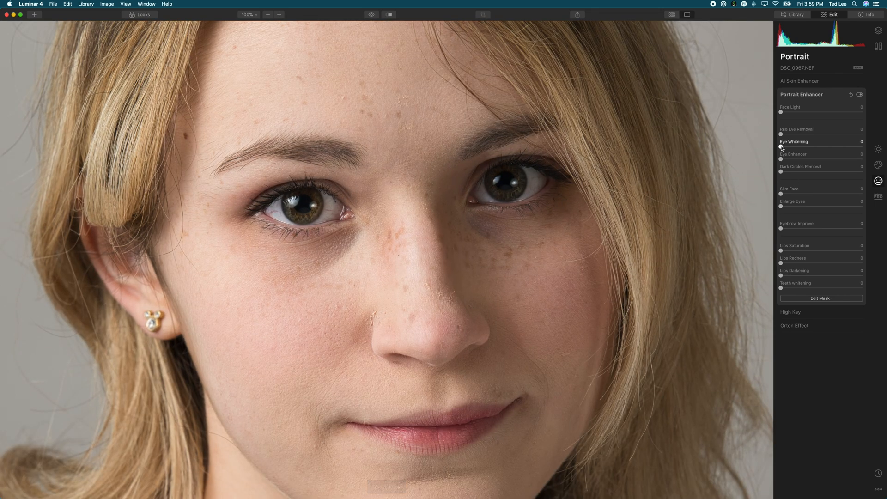
drag(780, 146, 830, 148)
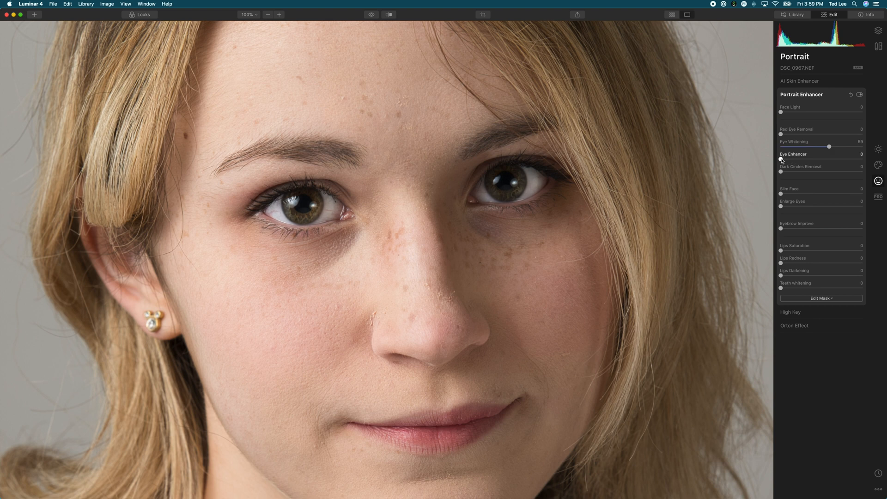
drag(781, 160, 838, 150)
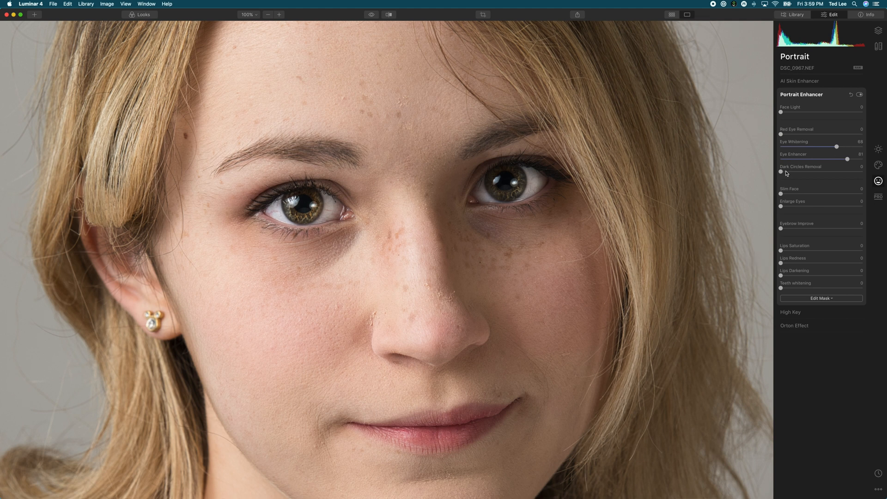
drag(782, 175, 781, 174)
drag(782, 174, 871, 170)
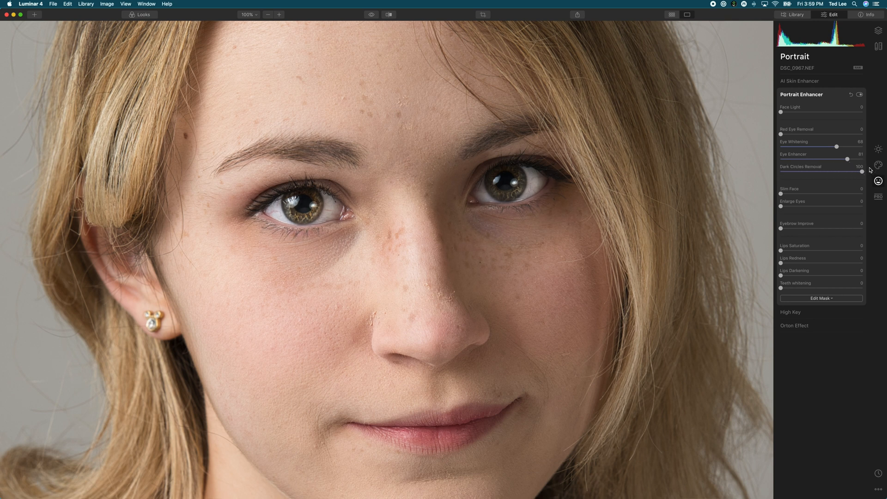
Compare the portrait with Portrait Enhancer switched off and on, and return to the full-image view
click(861, 95)
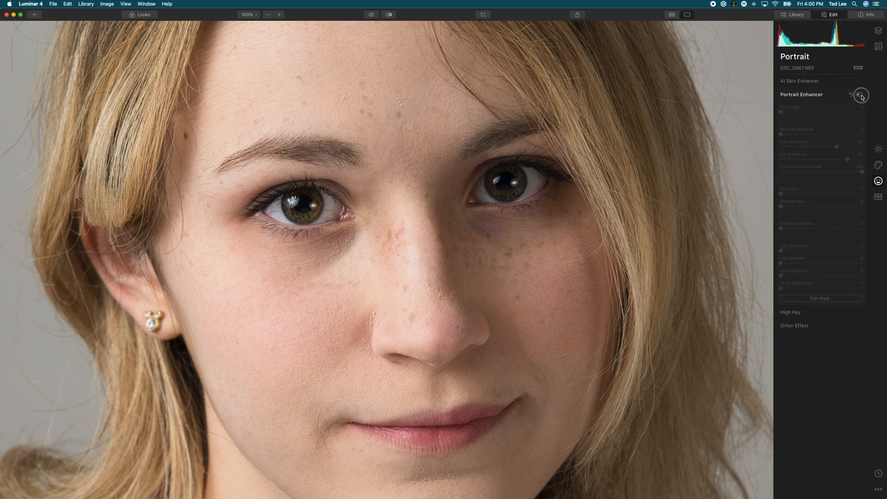
click(860, 94)
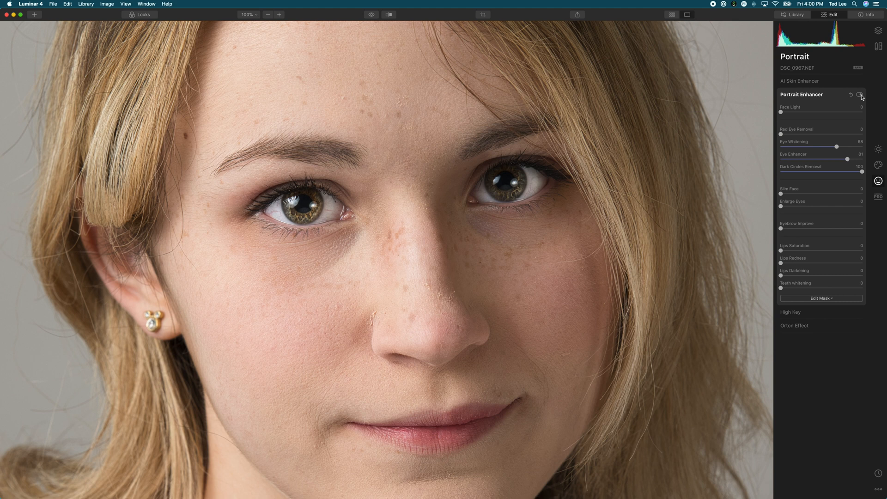
click(861, 95)
click(861, 95)
double_click(609, 184)
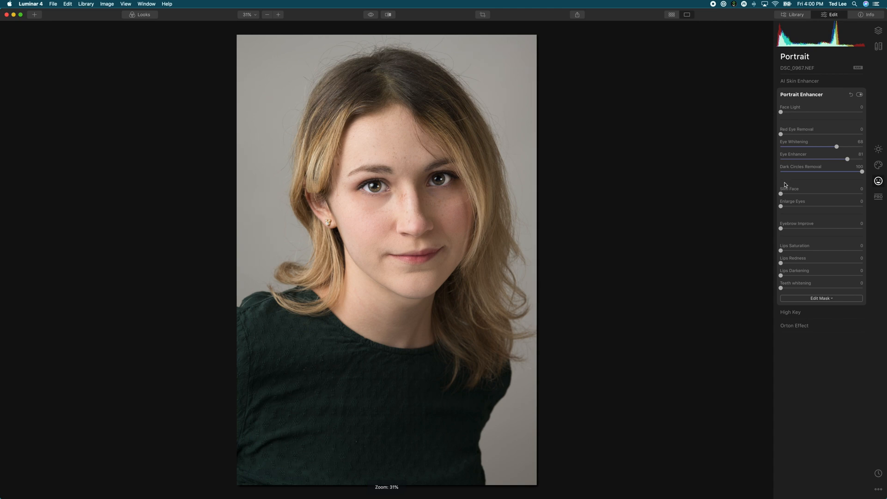
Try the Slim Face, Enlarge Eyes (up to 100) and Eyebrow Improve adjustments, returning each to 0
drag(781, 194, 728, 190)
click(782, 207)
drag(782, 208, 884, 198)
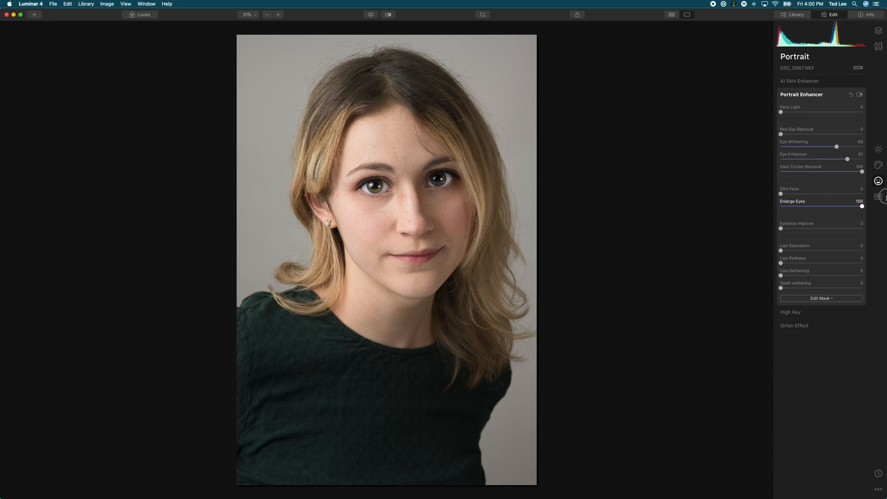
drag(883, 198, 793, 204)
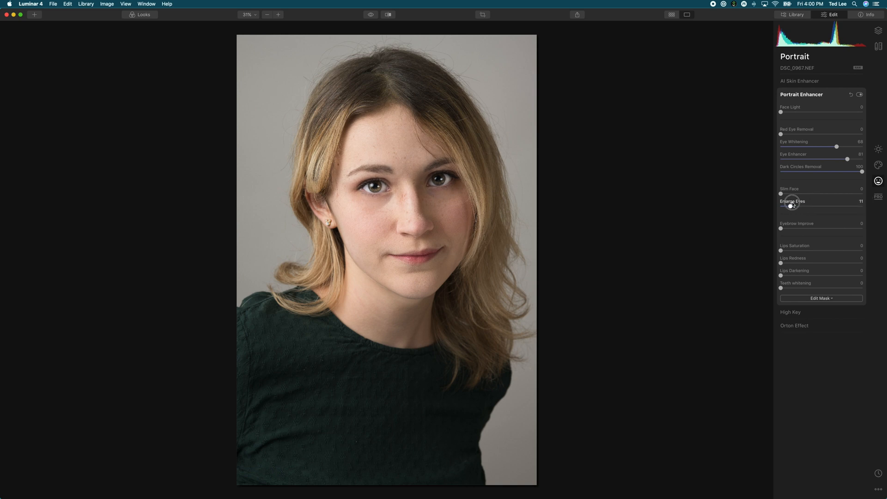
drag(792, 204, 765, 204)
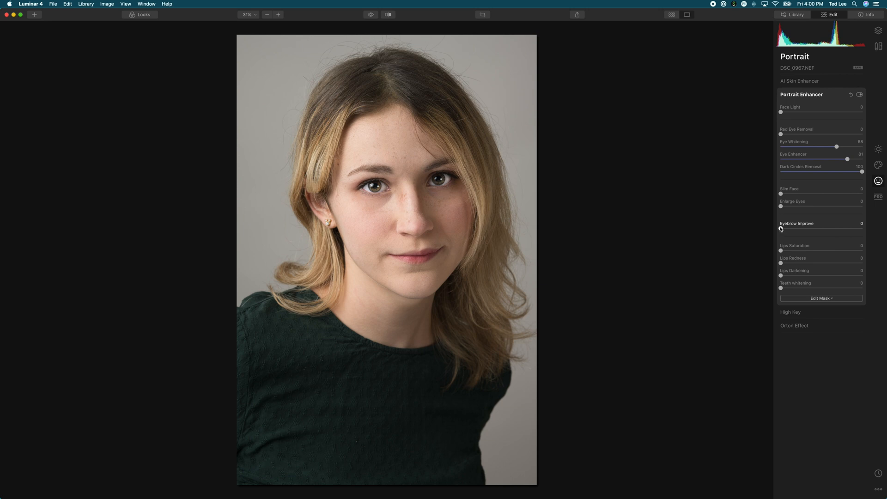
mouse_move(781, 228)
mouse_down()
mouse_move(886, 235)
mouse_move(770, 240)
mouse_move(883, 226)
mouse_move(771, 229)
mouse_up()
Set Lips Saturation to 51 and Lips Redness to 59, and adjust Lips Darkening on the portrait
drag(782, 252, 831, 265)
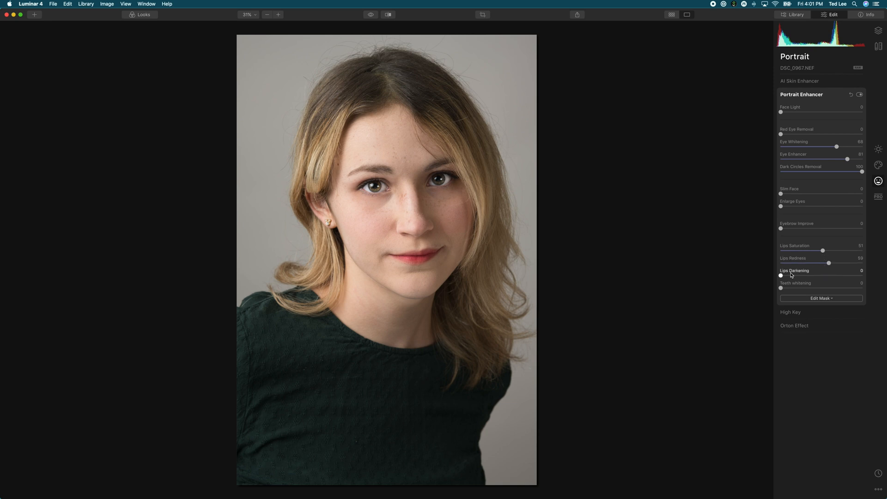
drag(782, 276, 822, 276)
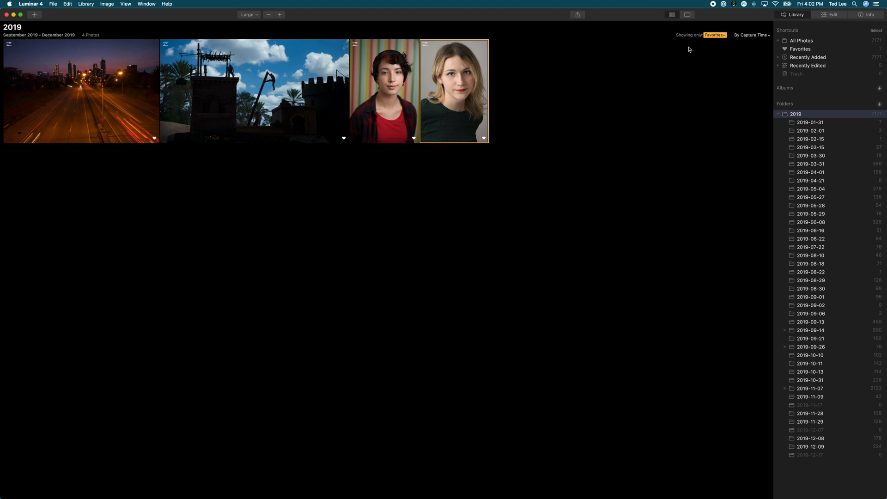
click(715, 35)
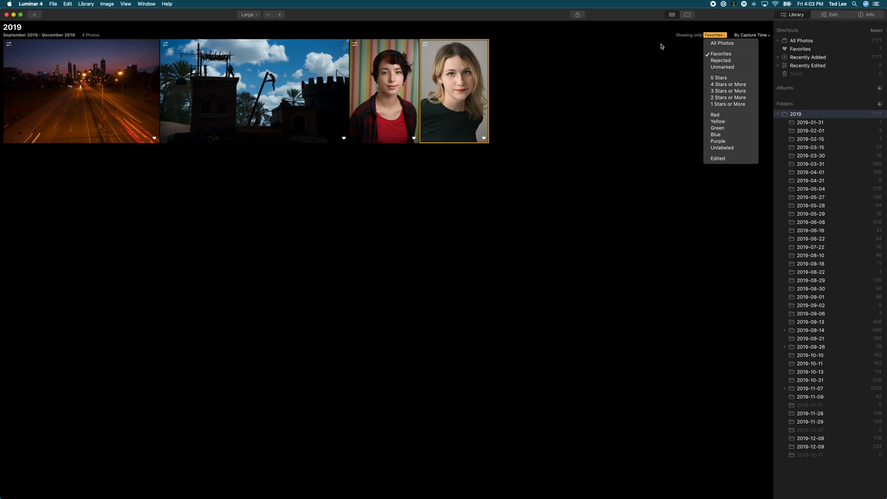
click(717, 26)
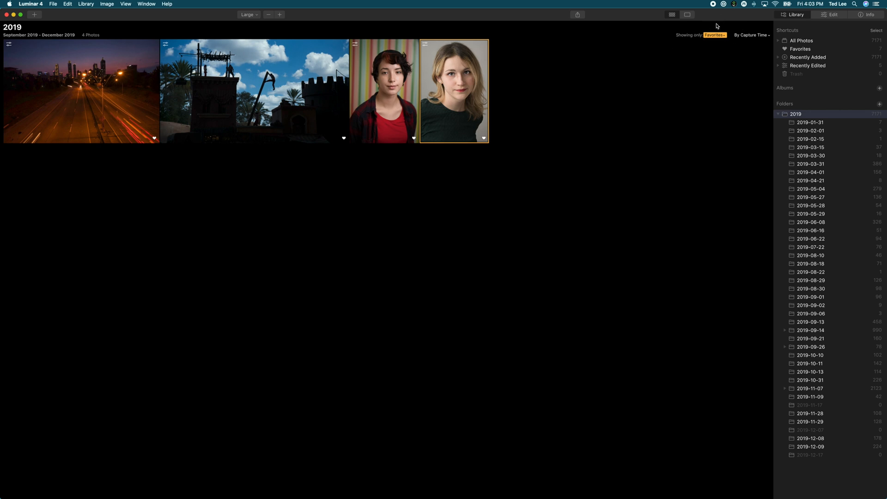